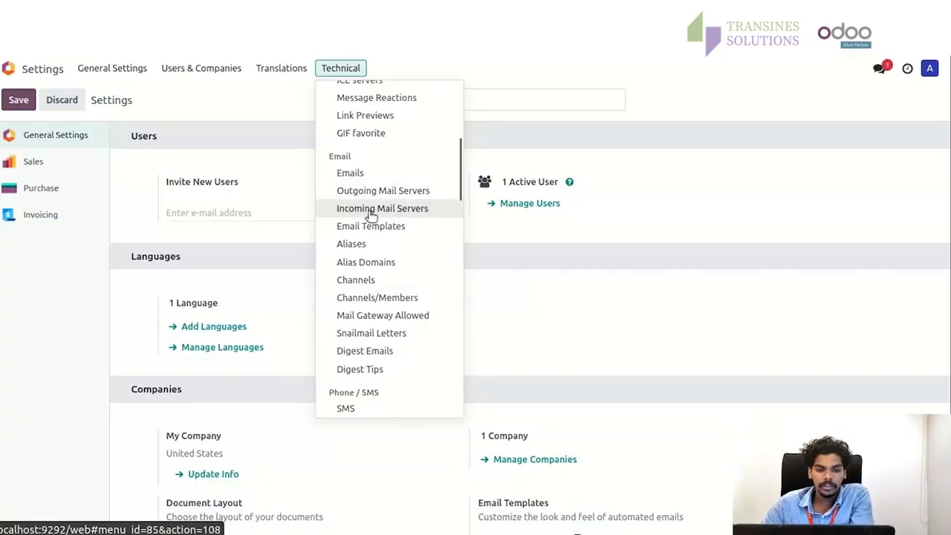
- Start a new record from the Incoming Mail Servers list
left_click(377, 210)
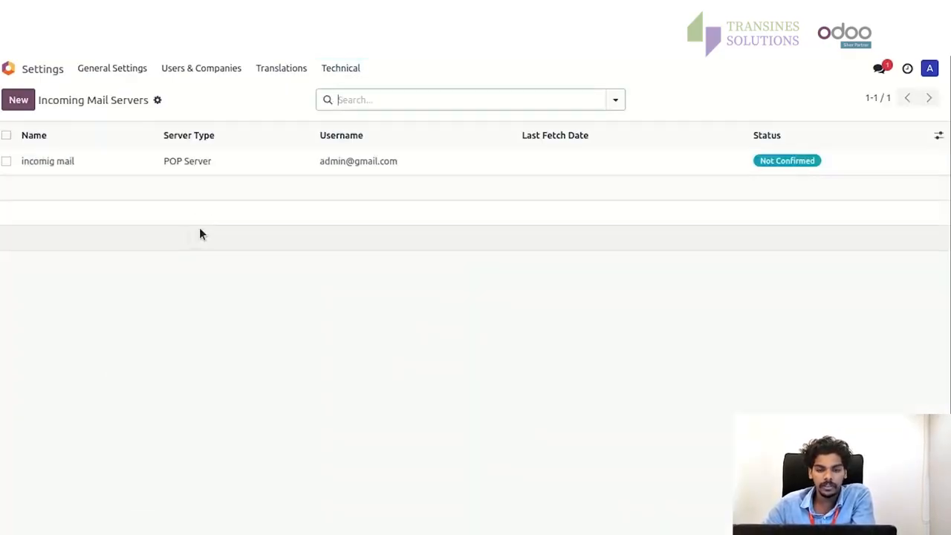
left_click(25, 108)
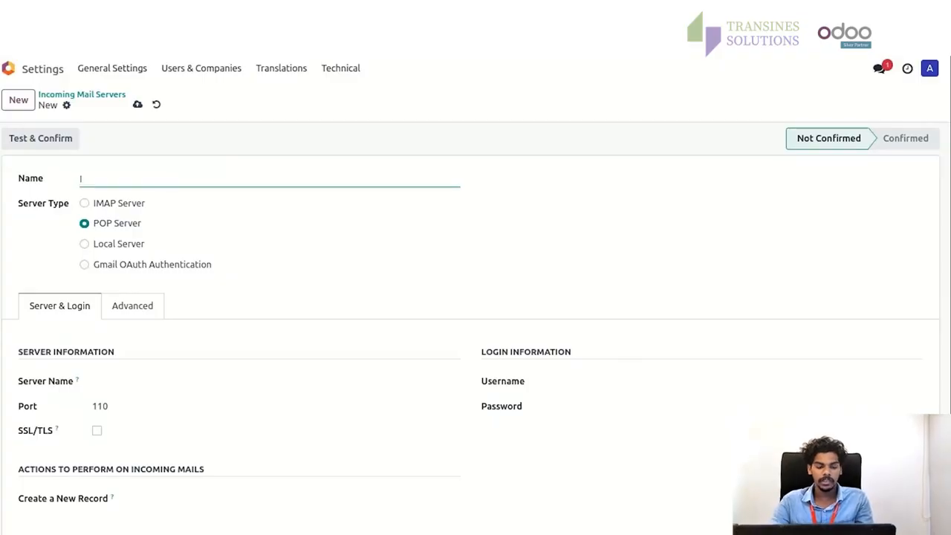
- Name the incoming server 'Incoming mail' and set its type to IMAP Server
type("Incoming mail")
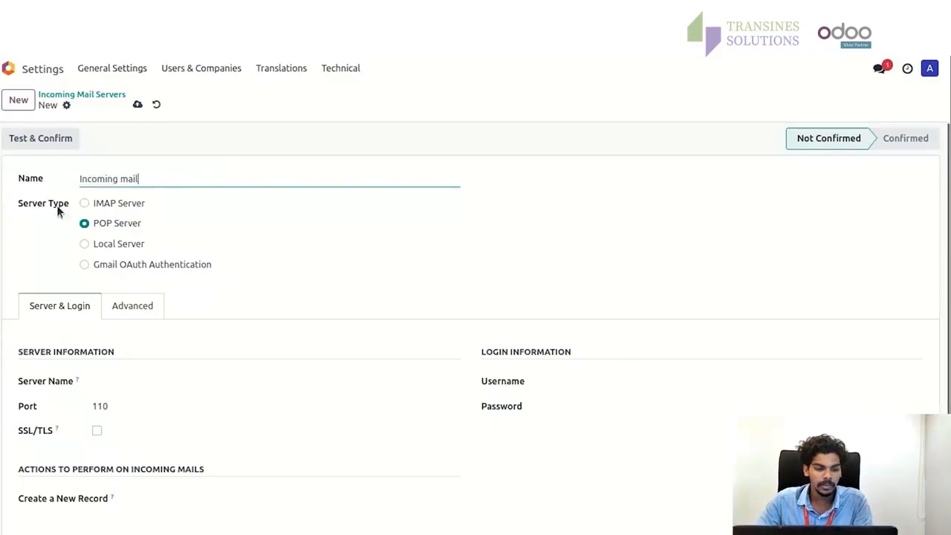
left_click(83, 203)
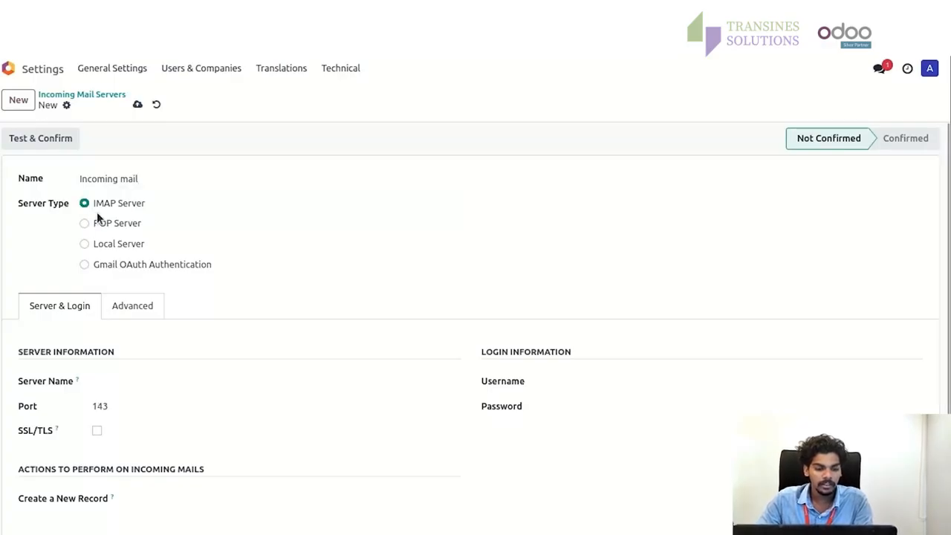
scroll(96, 218, "down", 1)
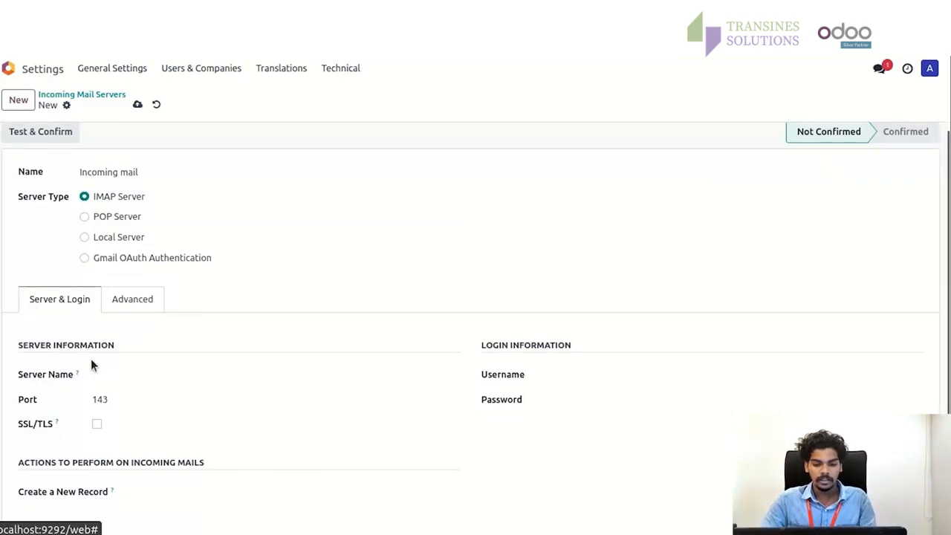
- Enter the account's login username and the saved password under Login Information
left_click(518, 378)
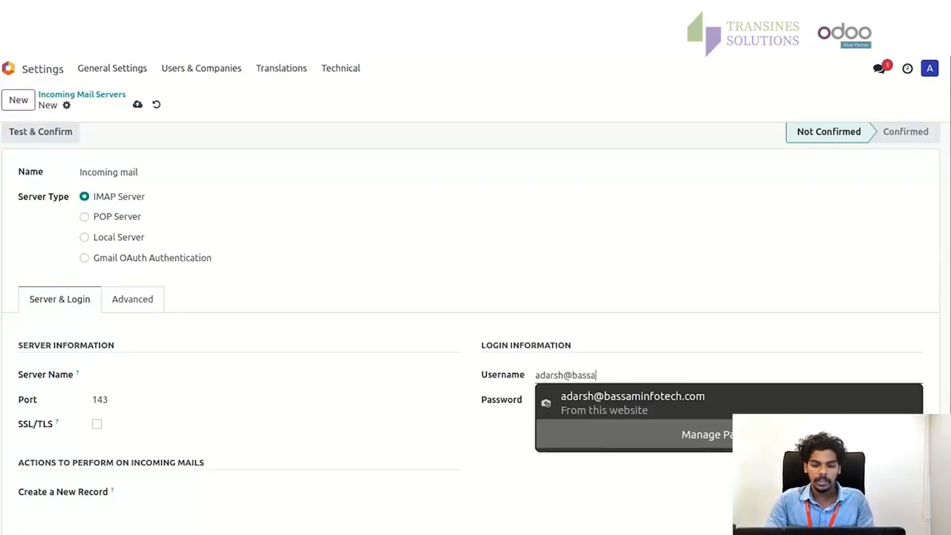
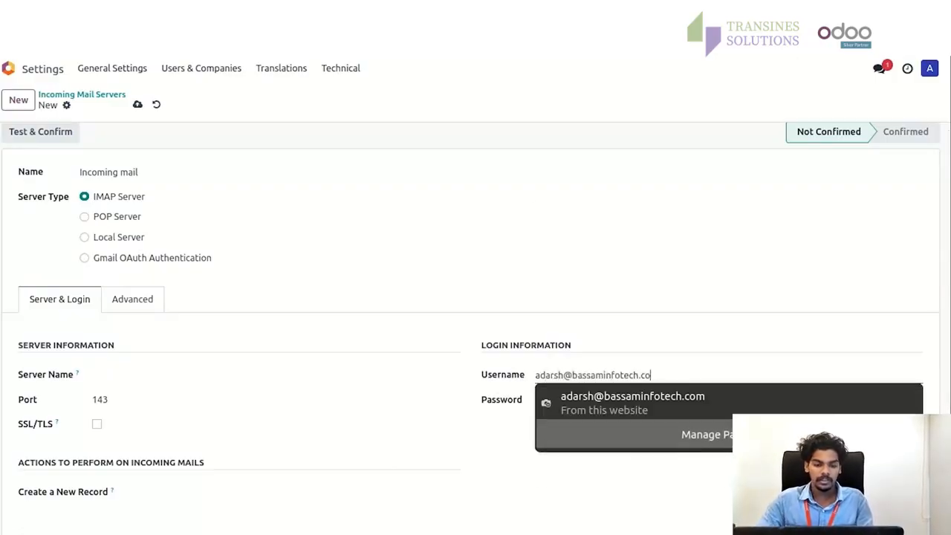
left_click(590, 404)
left_click(565, 372)
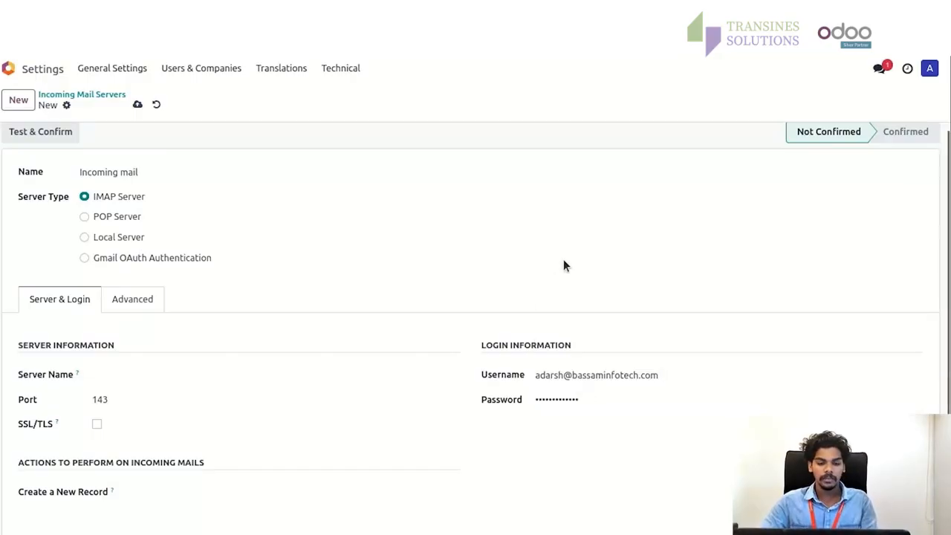
- Set server name imappro.zoho.in, port 993, enable SSL/TLS, and save the record
left_click(140, 374)
type("imap")
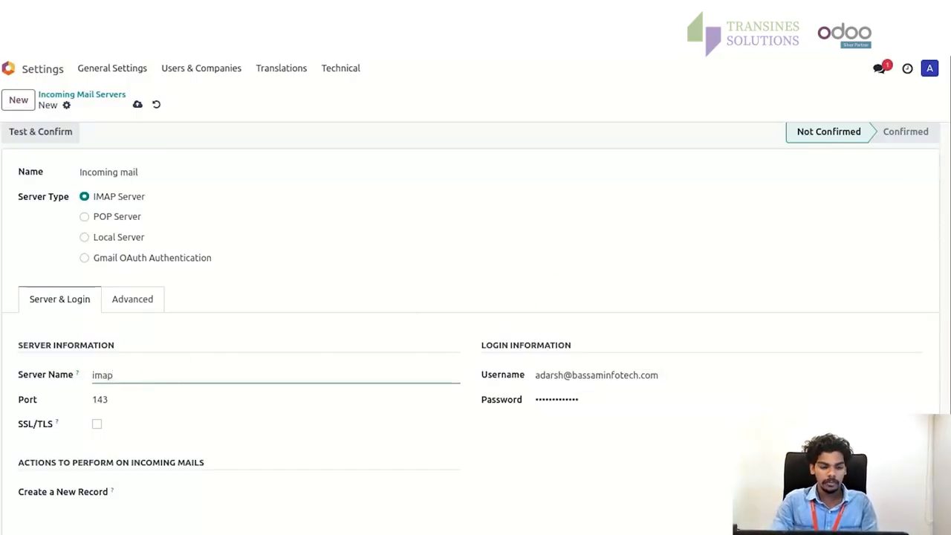
type("pro.zoho.in")
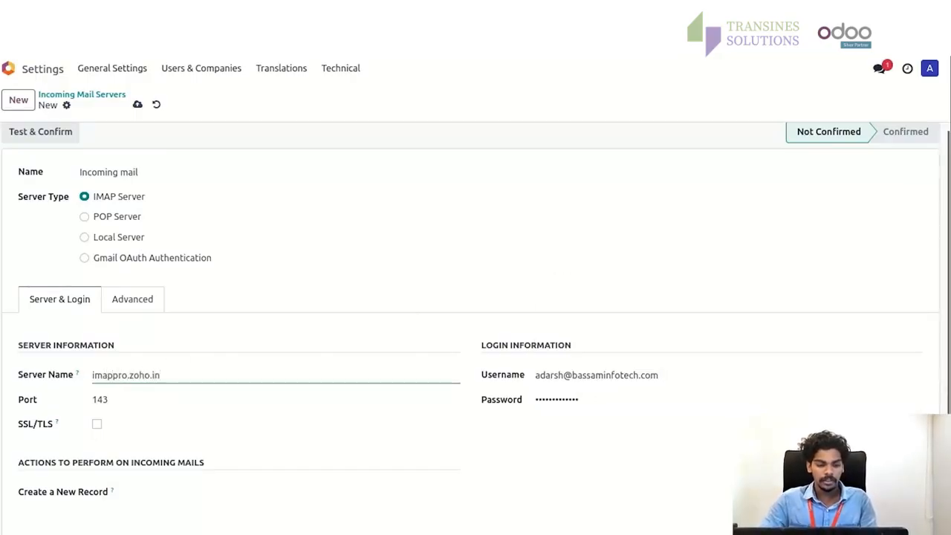
left_click(132, 398)
type("993")
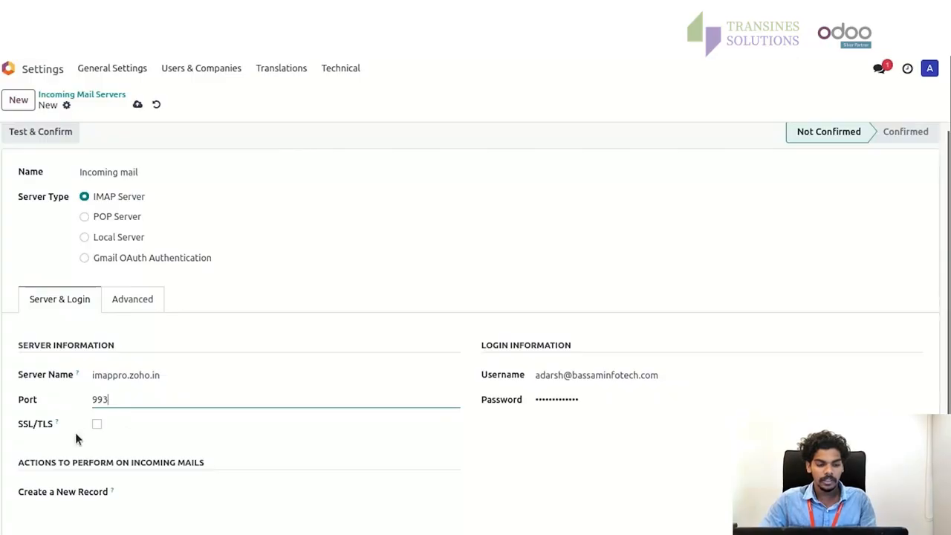
left_click(97, 424)
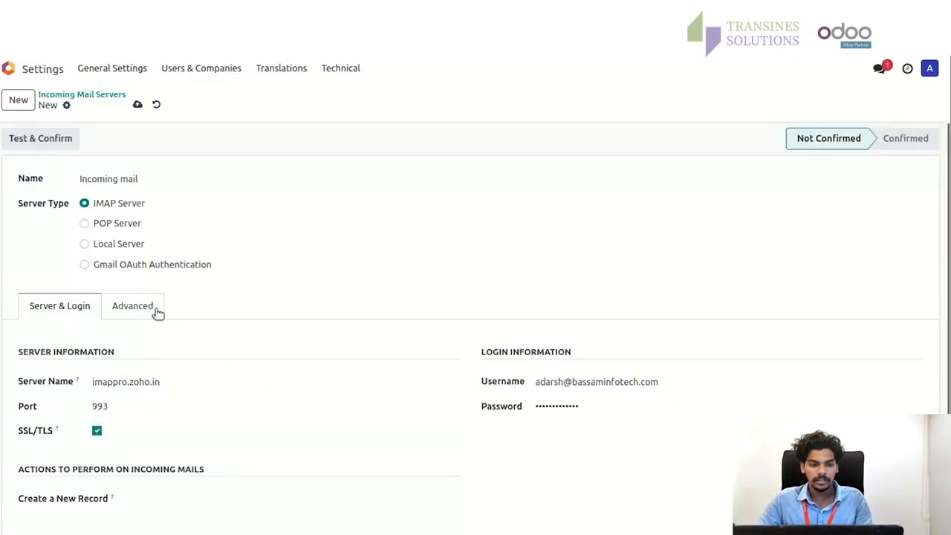
left_click(138, 104)
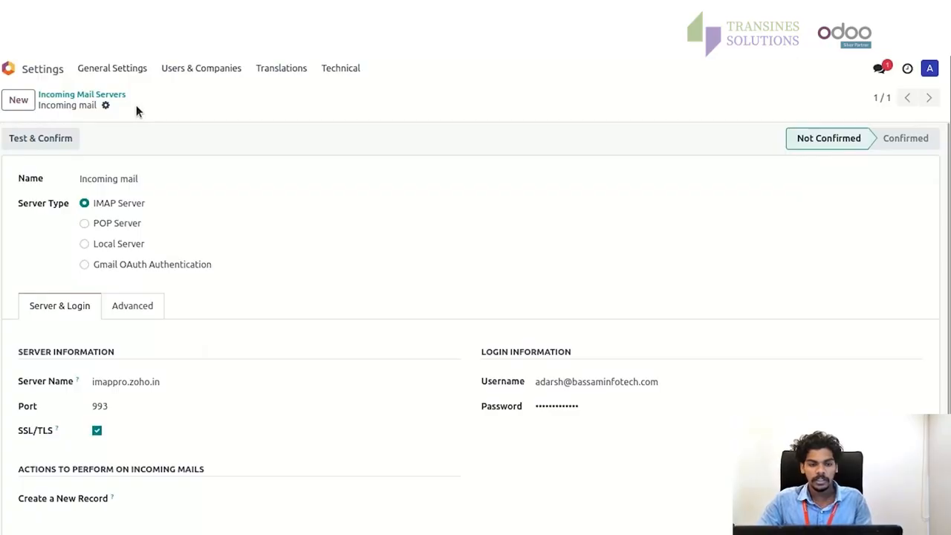
- Run Test & Confirm so the incoming mail server becomes Confirmed
left_click(52, 147)
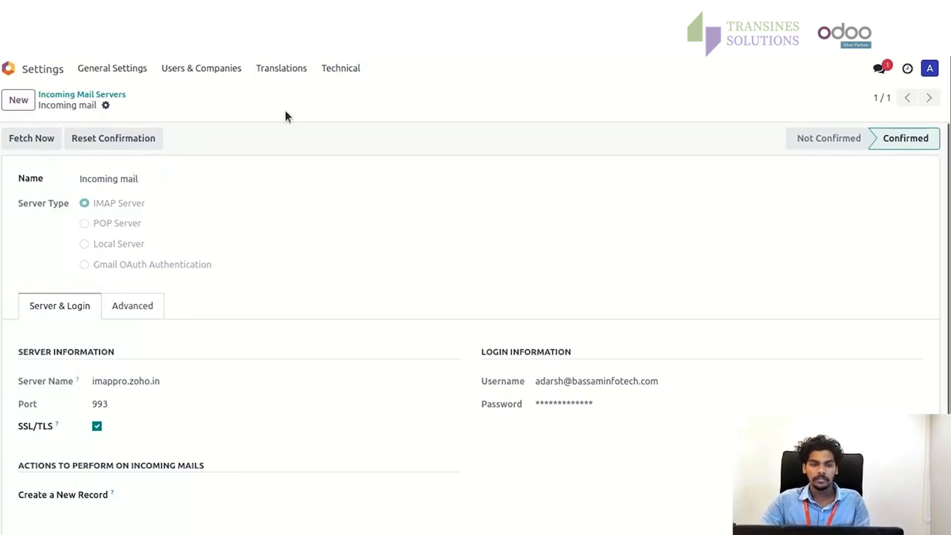
left_click(331, 68)
scroll(365, 240, "down", 3)
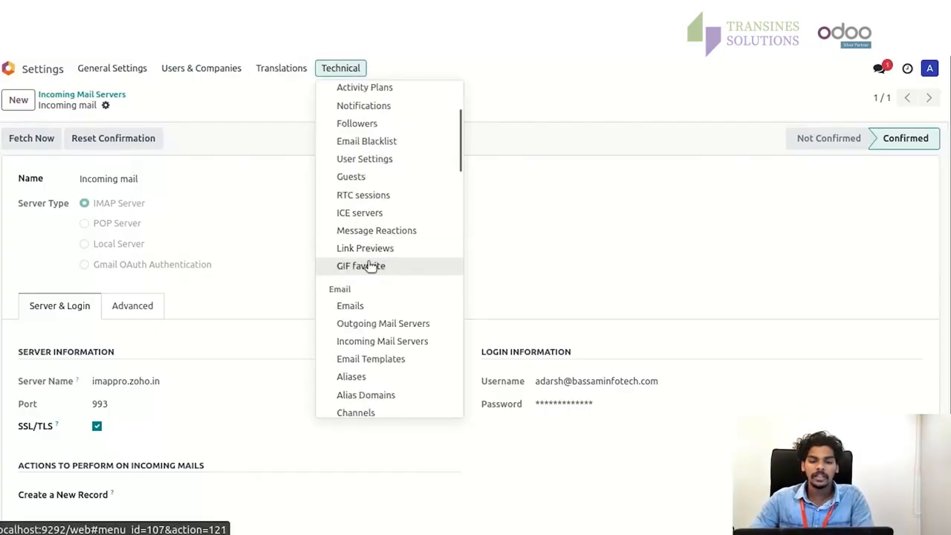
- Start a new record from the Outgoing Mail Servers list
left_click(372, 325)
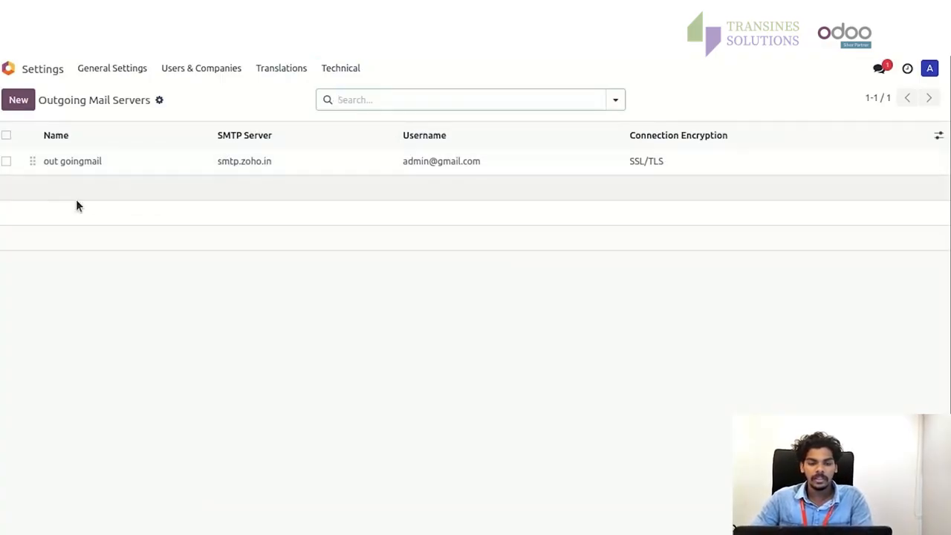
left_click(21, 103)
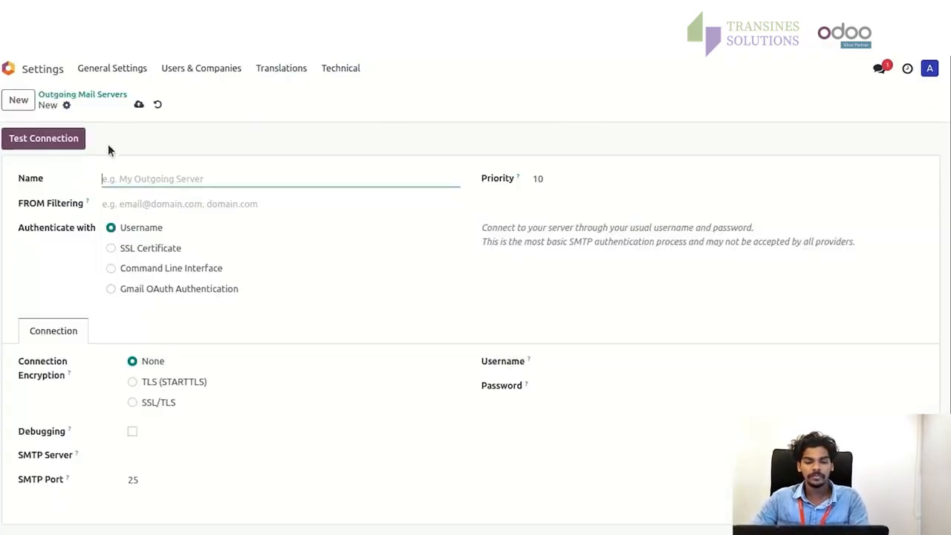
- Name the outgoing server 'Out going mail' and choose SSL/TLS encryption on port 465
type("Out goi")
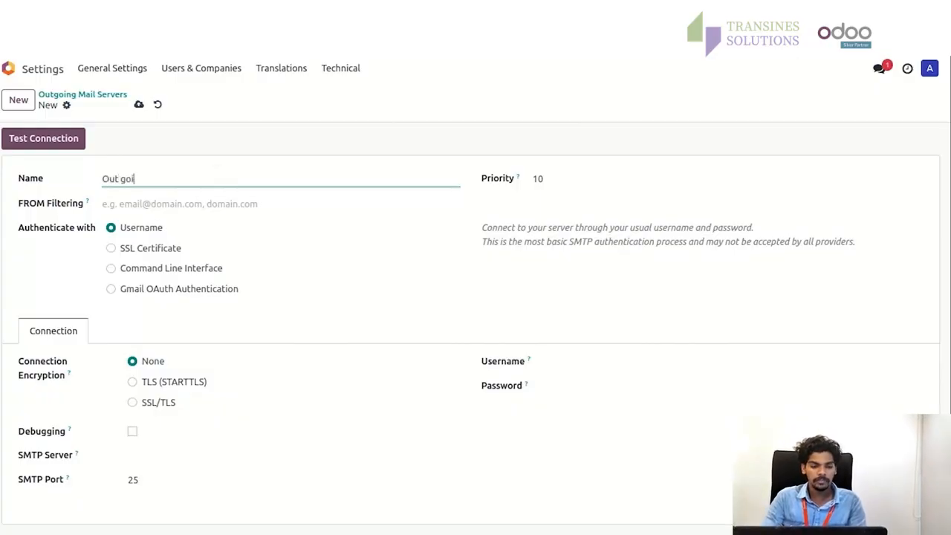
type("ng mail")
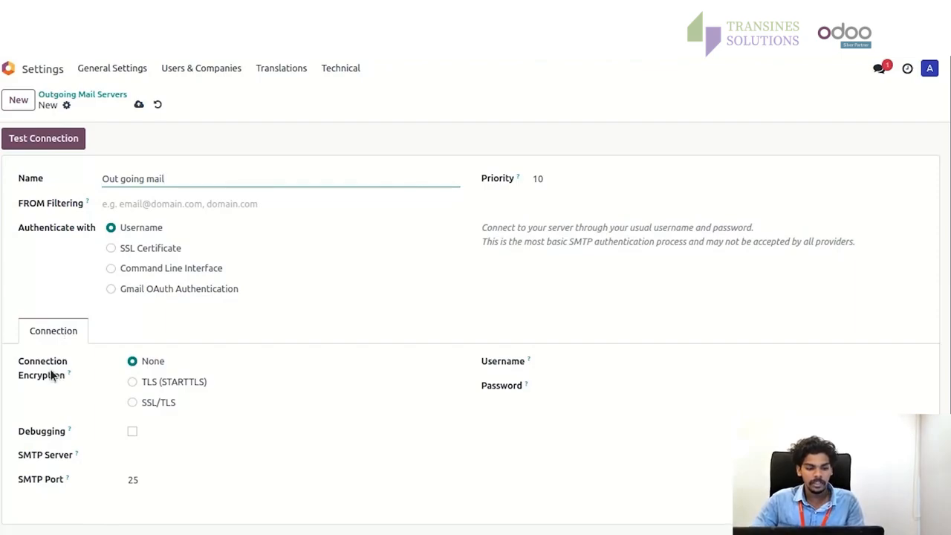
left_click(132, 402)
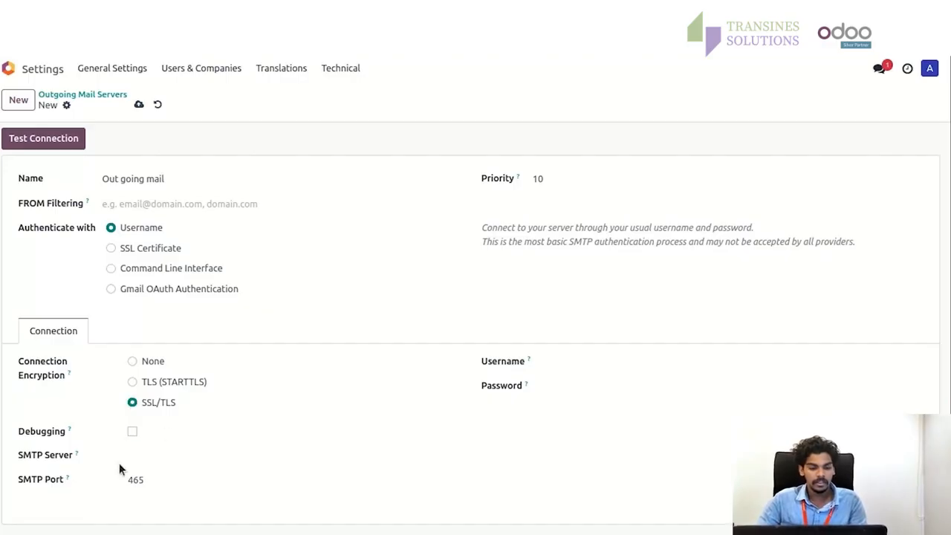
- Set SMTP server smtp.zoho.in and enter the account's username and password
left_click(154, 450)
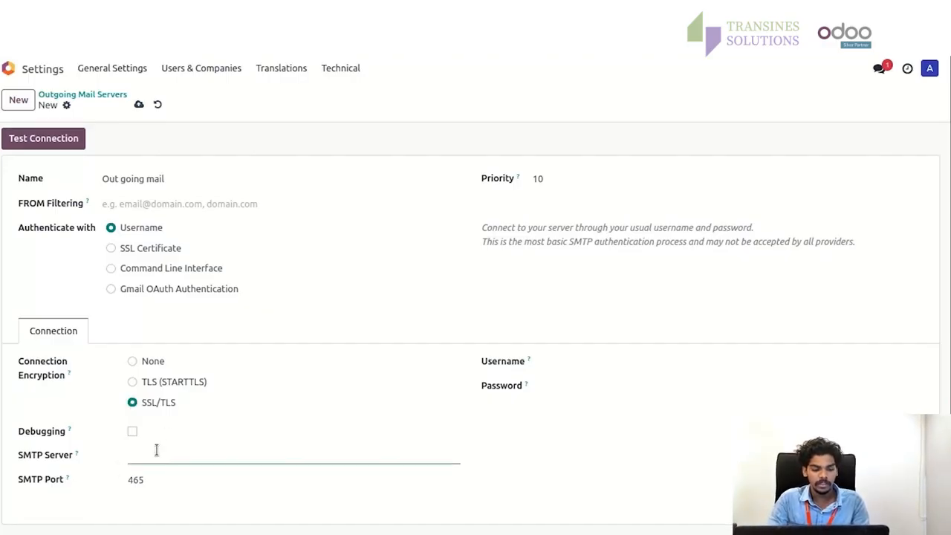
type("smtp.")
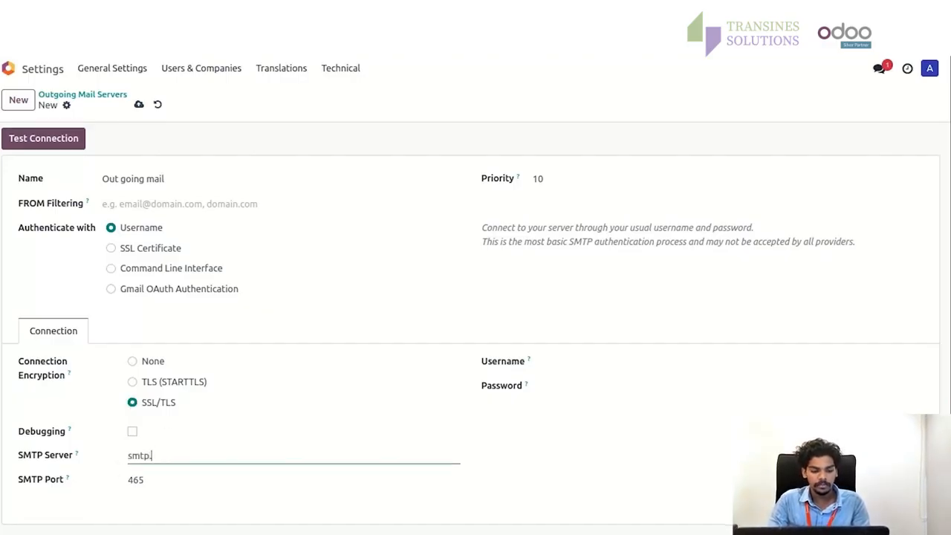
type("zoho.")
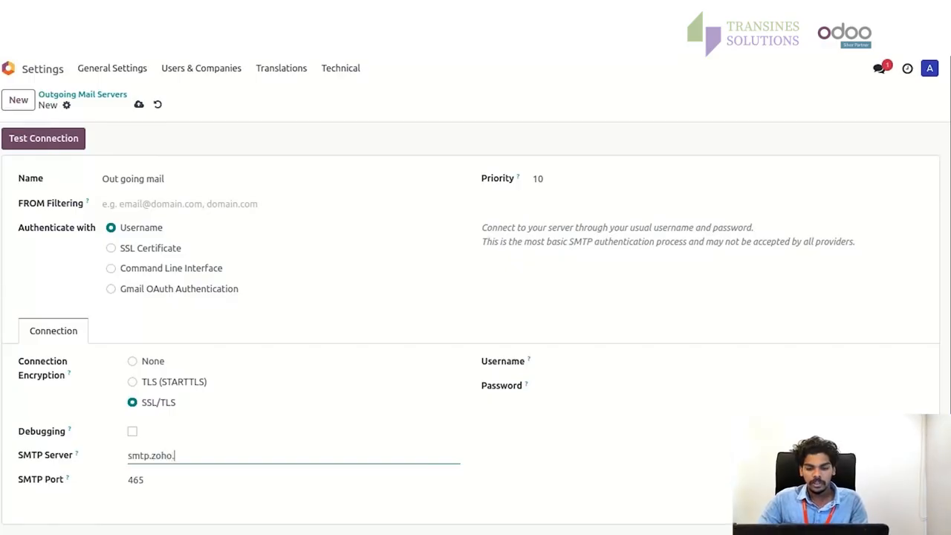
type("in")
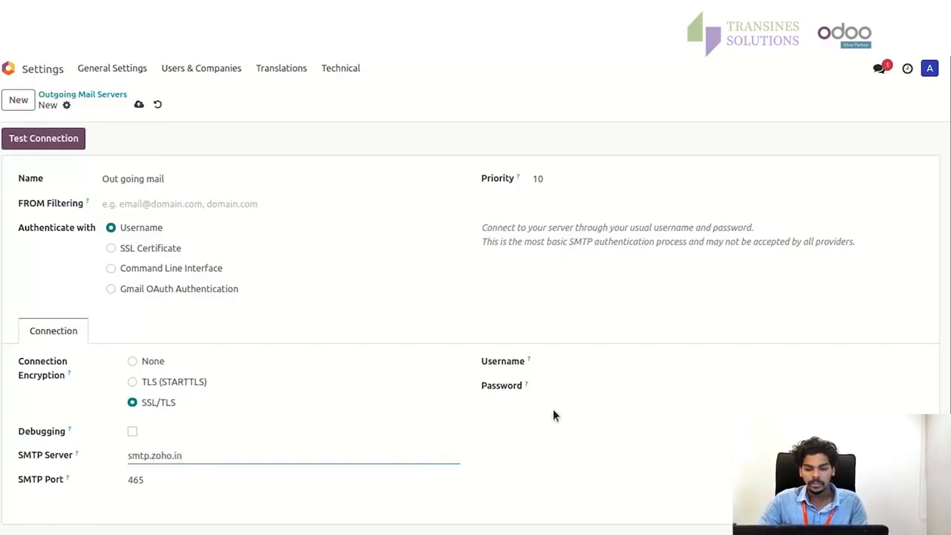
left_click(600, 359)
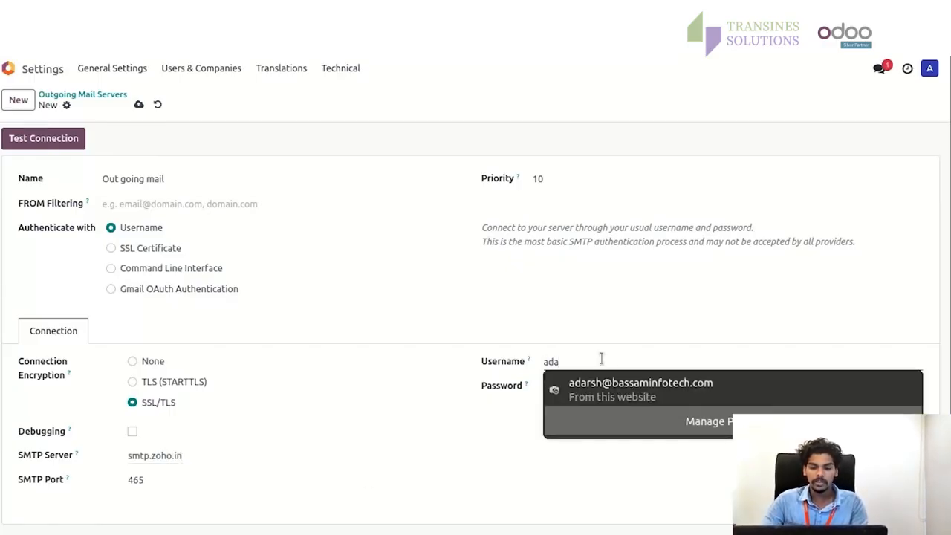
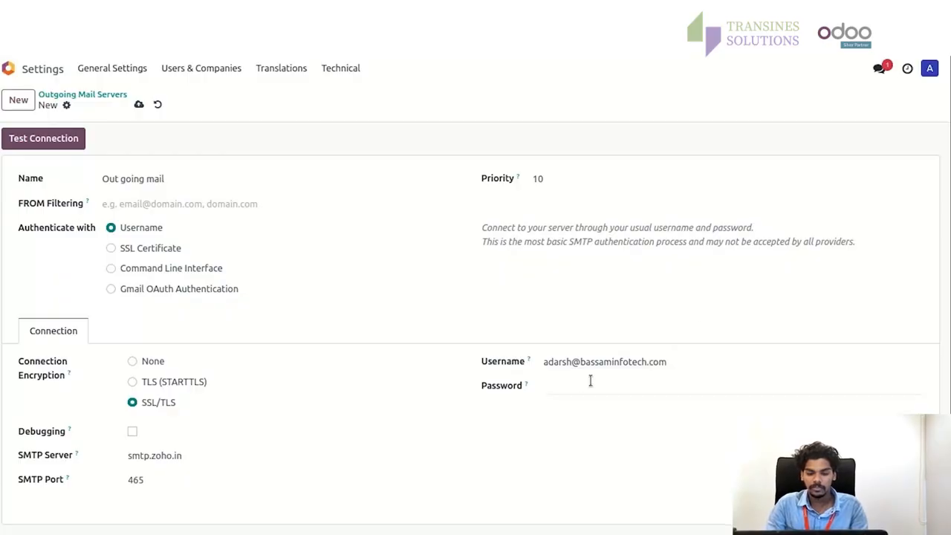
left_click(587, 386)
key("ctrl+v")
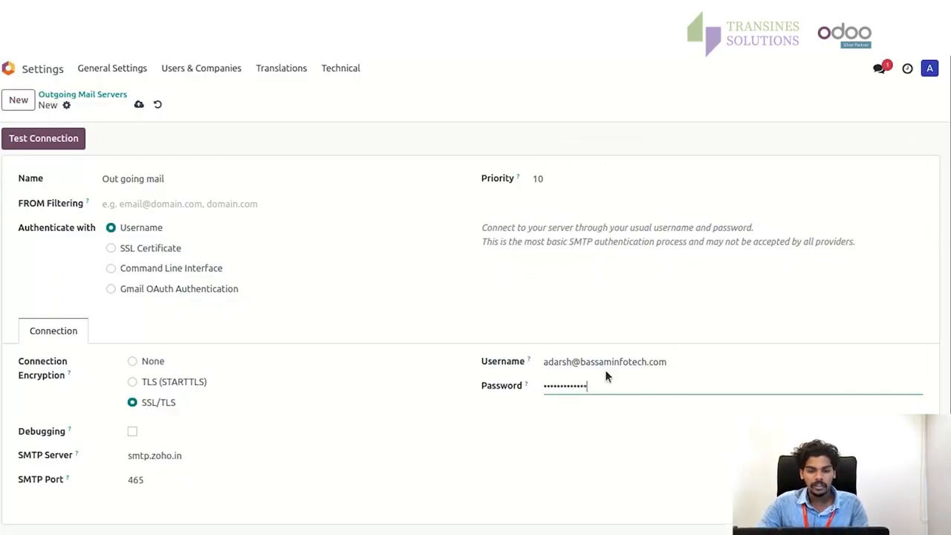
left_click(561, 272)
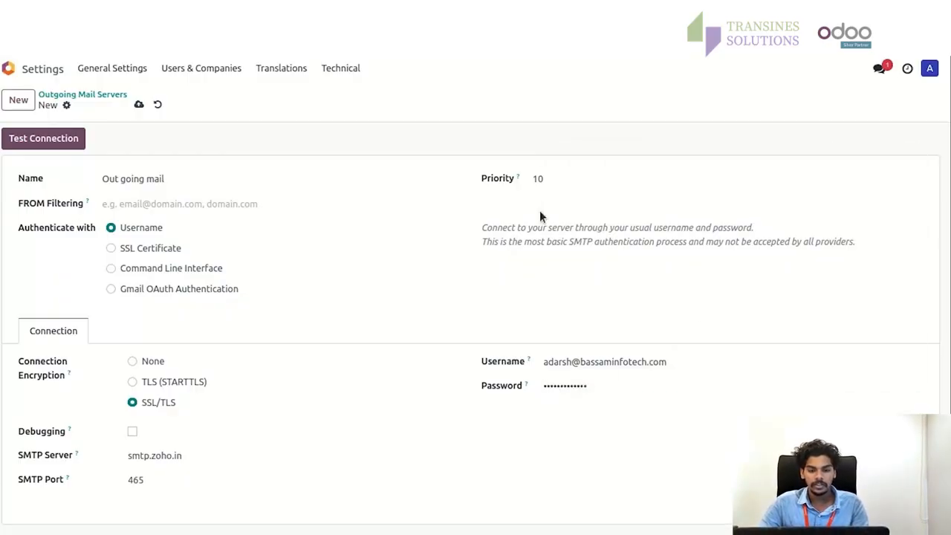
- Change the priority from 10 to 5 and save the outgoing server
left_click(559, 174)
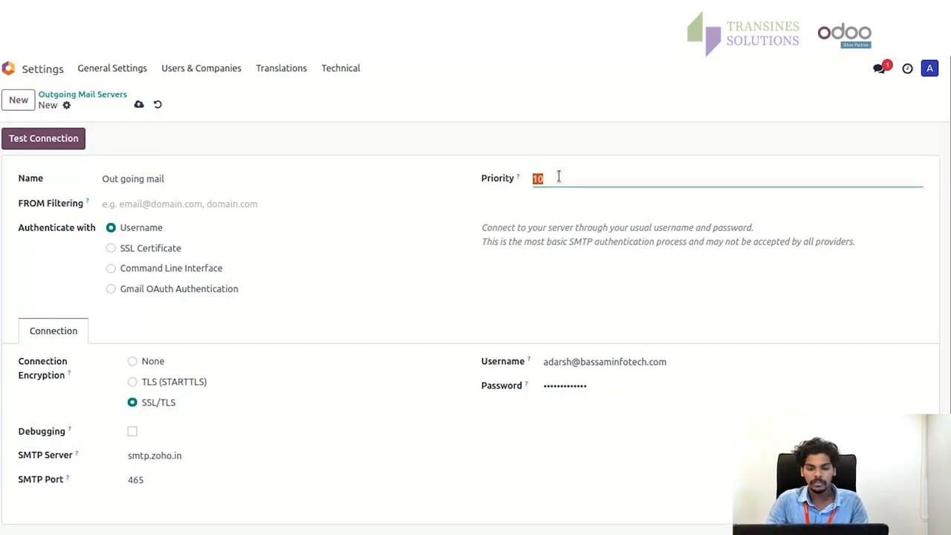
type("58")
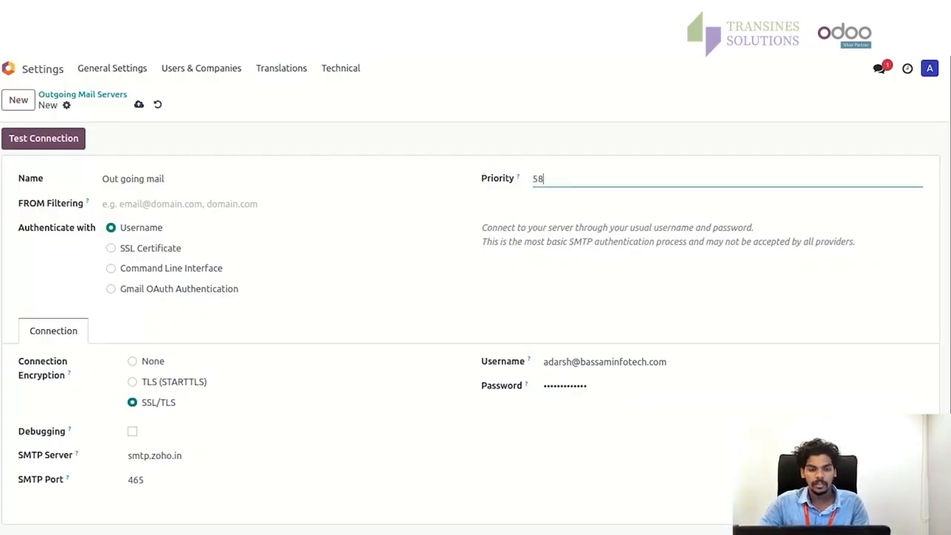
key("BackSpace")
left_click(535, 310)
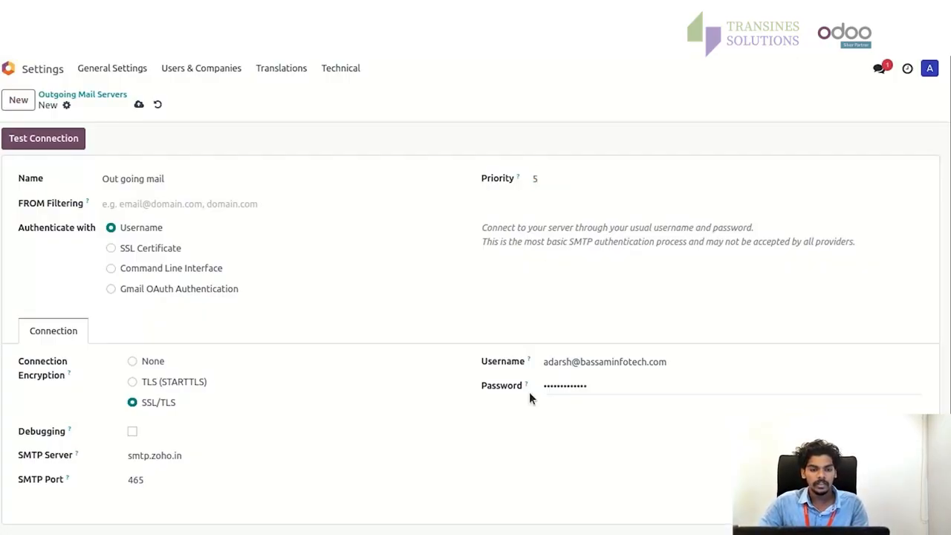
left_click(138, 104)
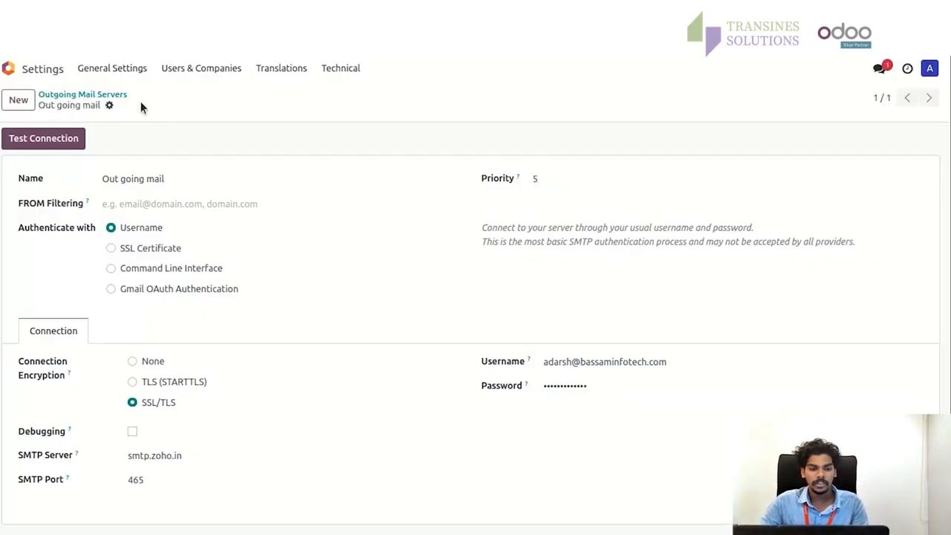
- Test the Out going mail connection, confirm success, and return to the outgoing servers list
left_click(35, 143)
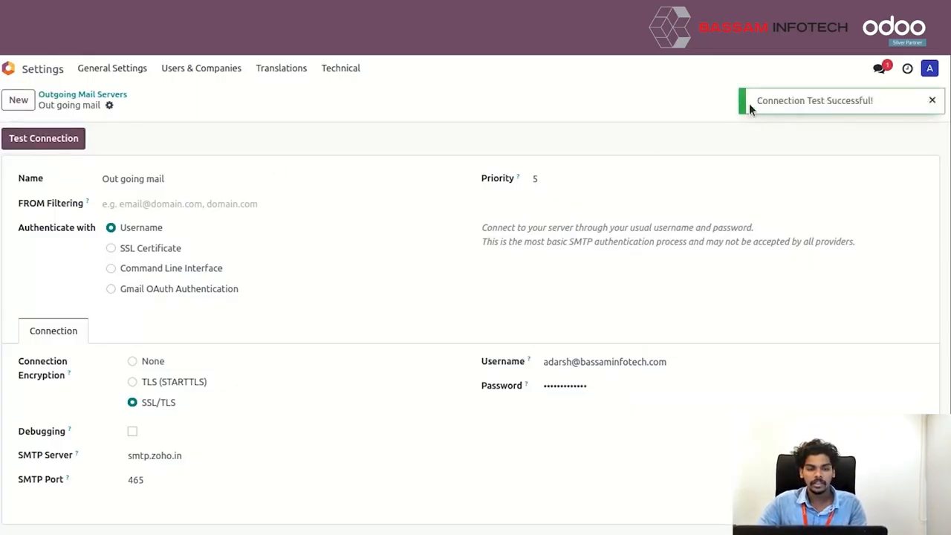
left_click_drag(871, 100, 753, 101)
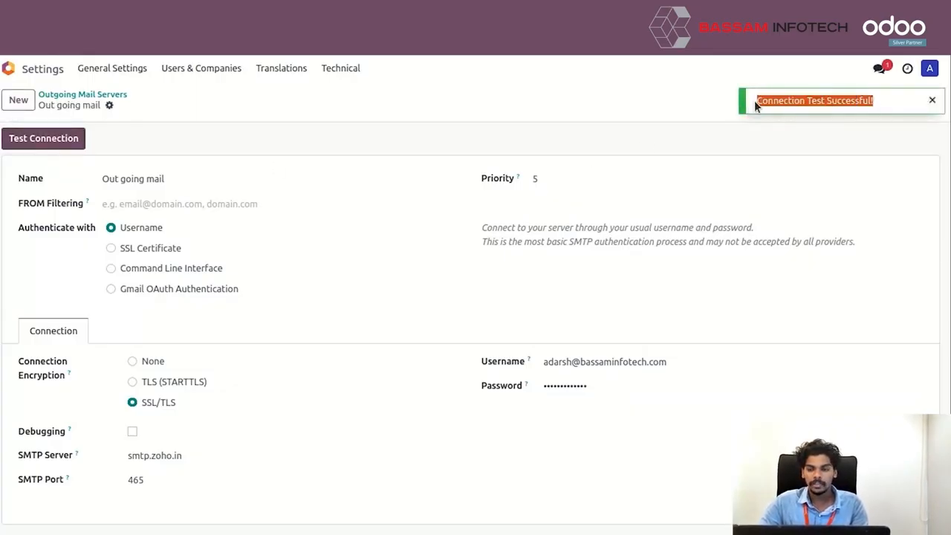
left_click(785, 125)
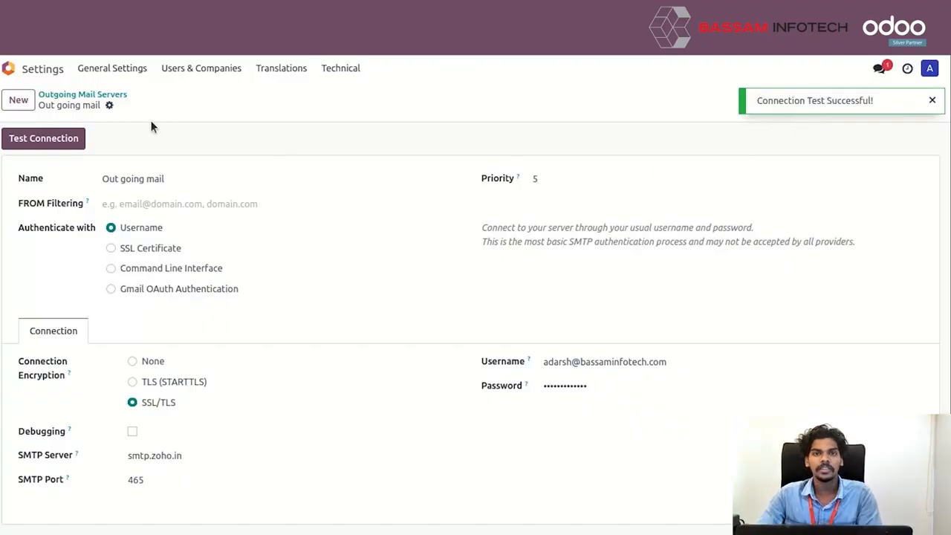
left_click(112, 95)
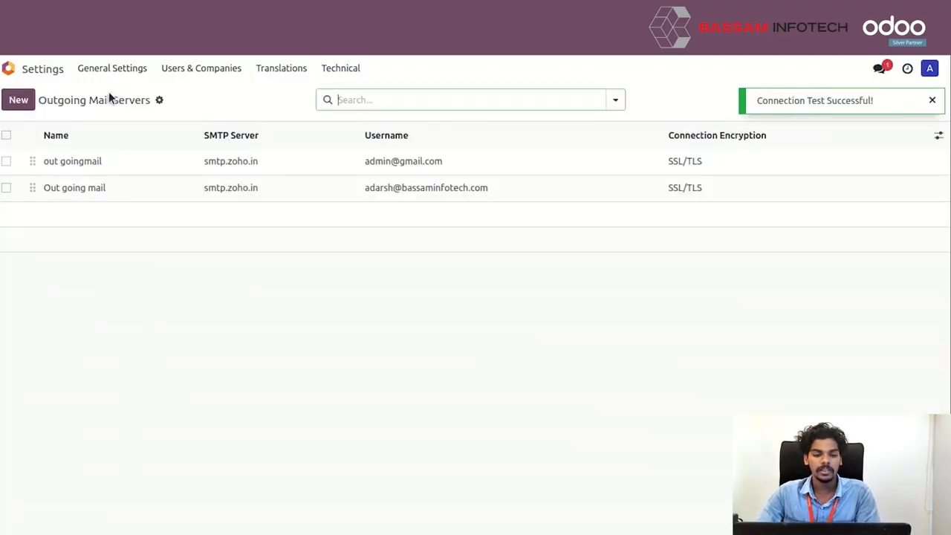
- Start a new request for quotation in Purchase with vendor Administrator
left_click(8, 68)
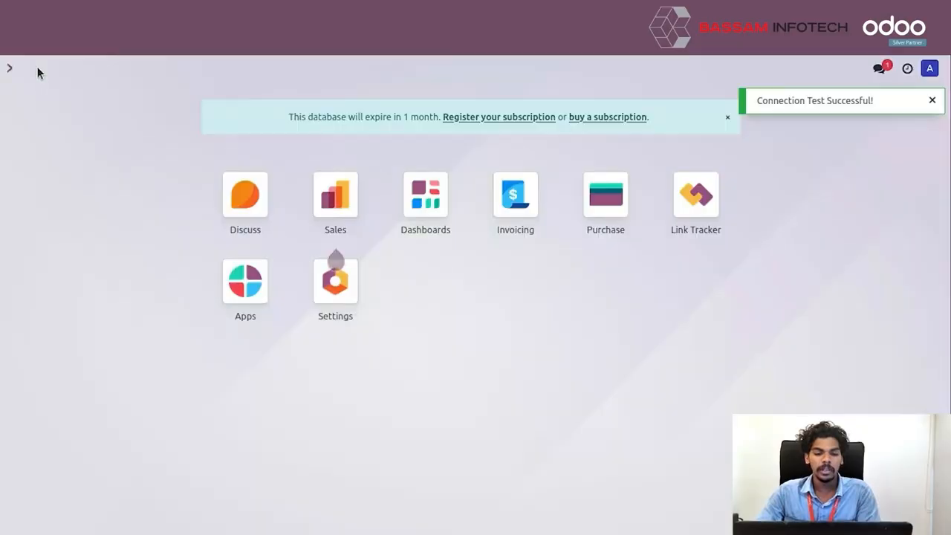
left_click(606, 217)
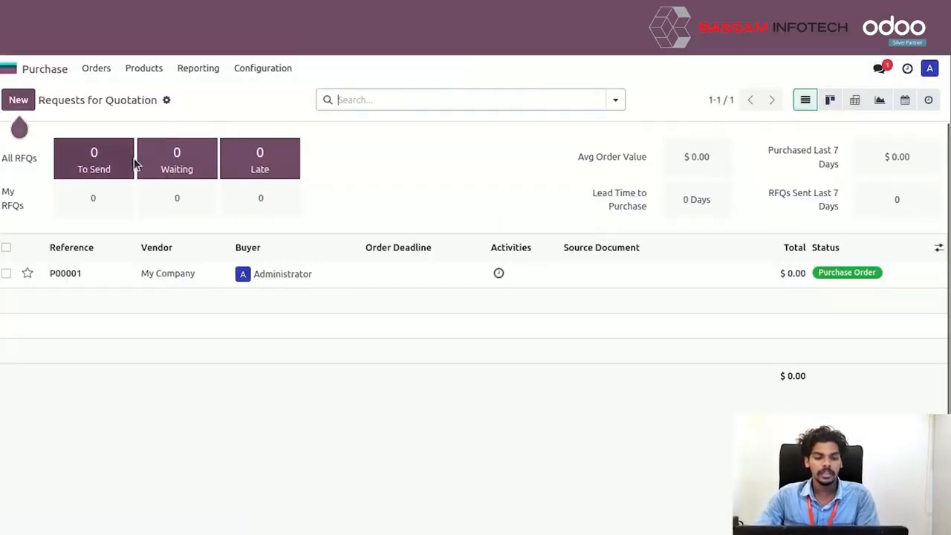
left_click(18, 100)
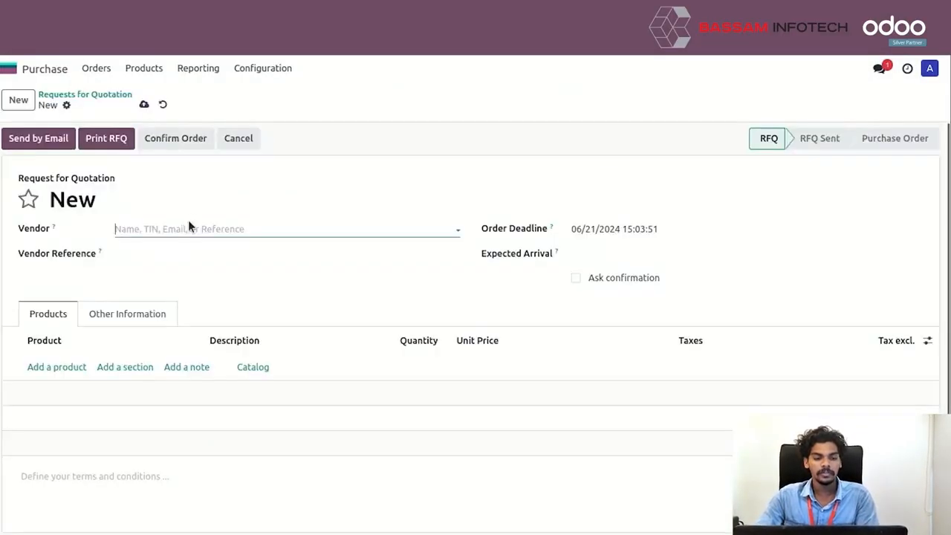
left_click(187, 226)
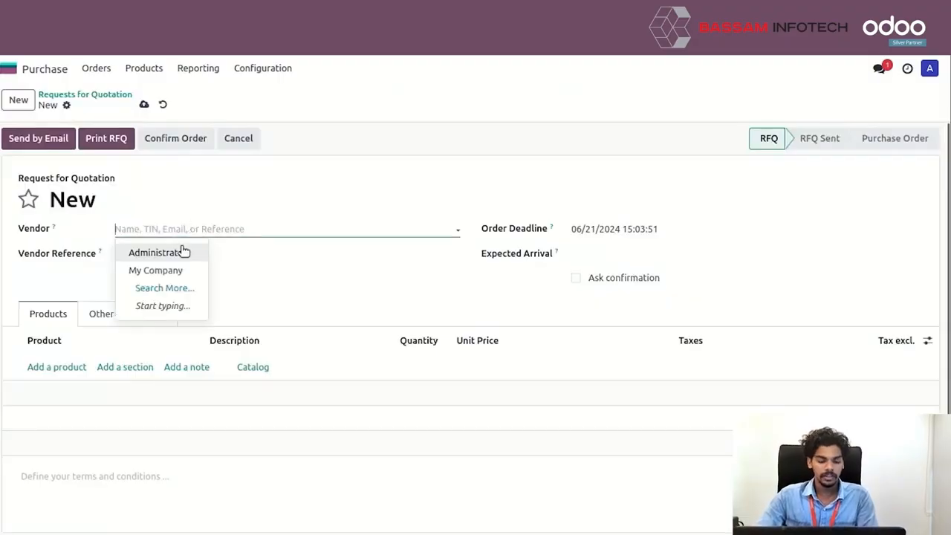
left_click(183, 252)
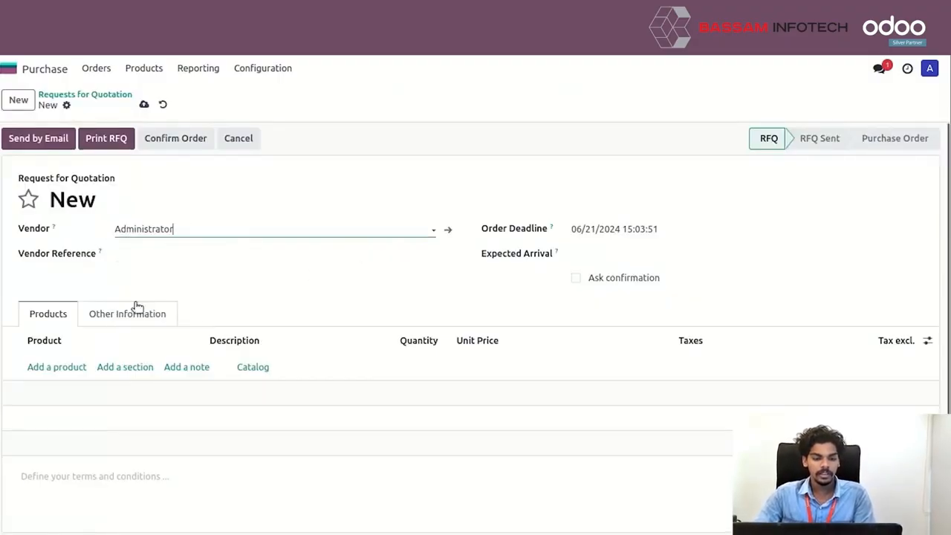
- Add one unit of product test, save, and confirm the order as P00002
left_click(71, 367)
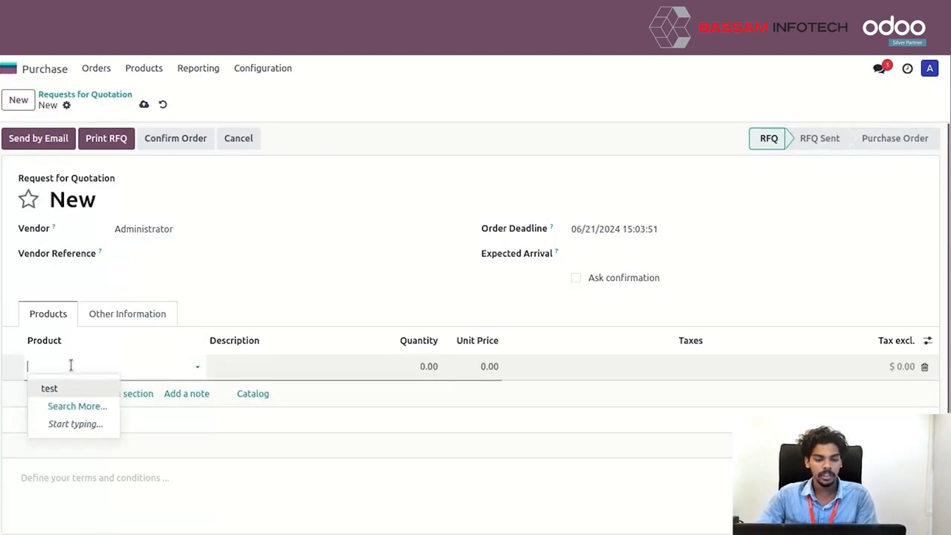
left_click(76, 392)
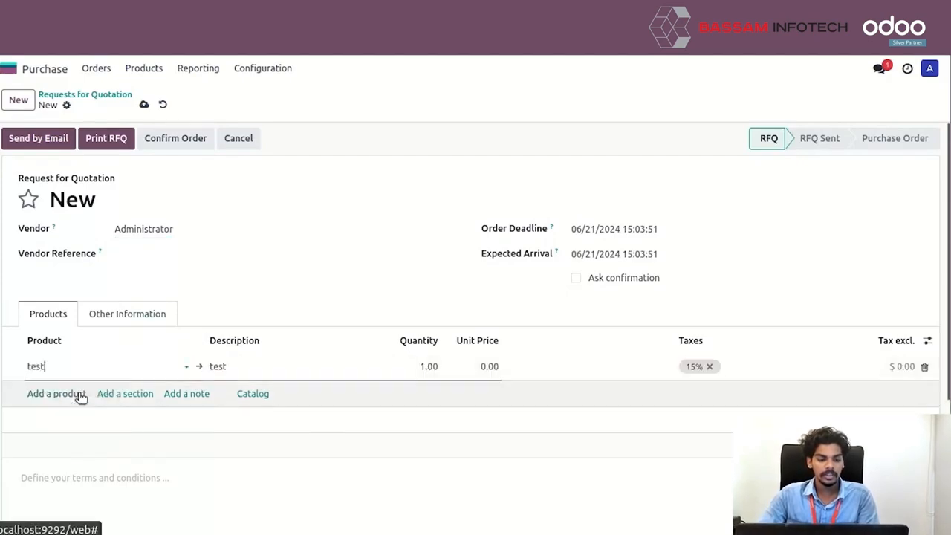
left_click(144, 104)
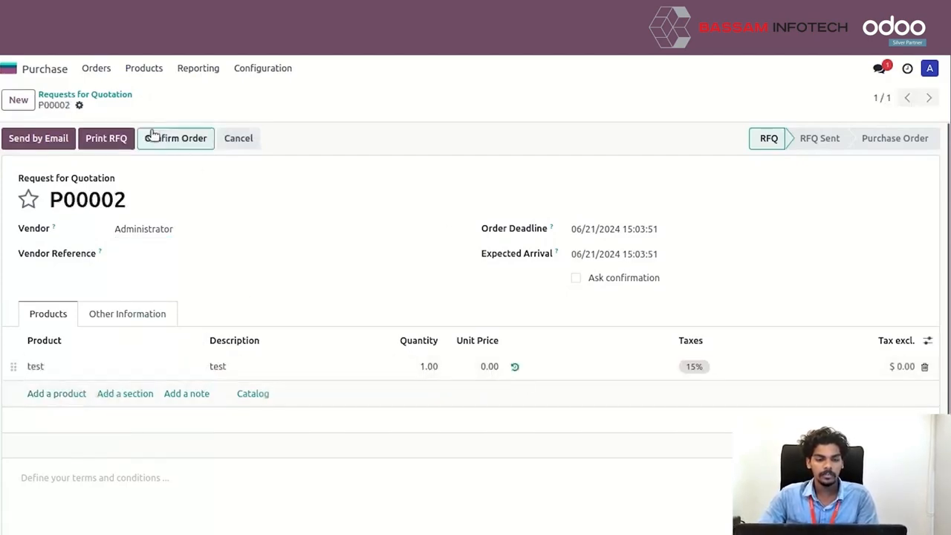
left_click(153, 136)
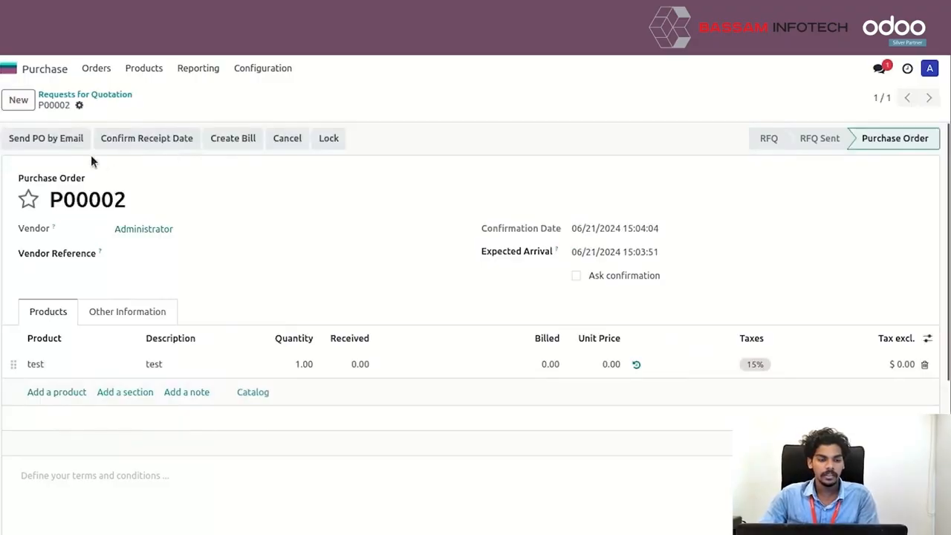
- Email purchase order P00002 with its PDF attached, then switch to the Zoho Mail inbox
left_click(32, 143)
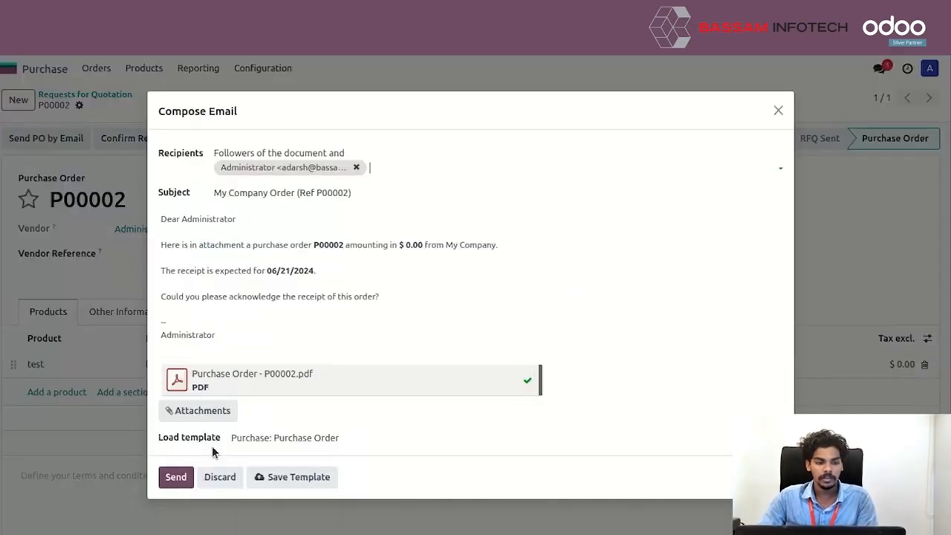
left_click(177, 481)
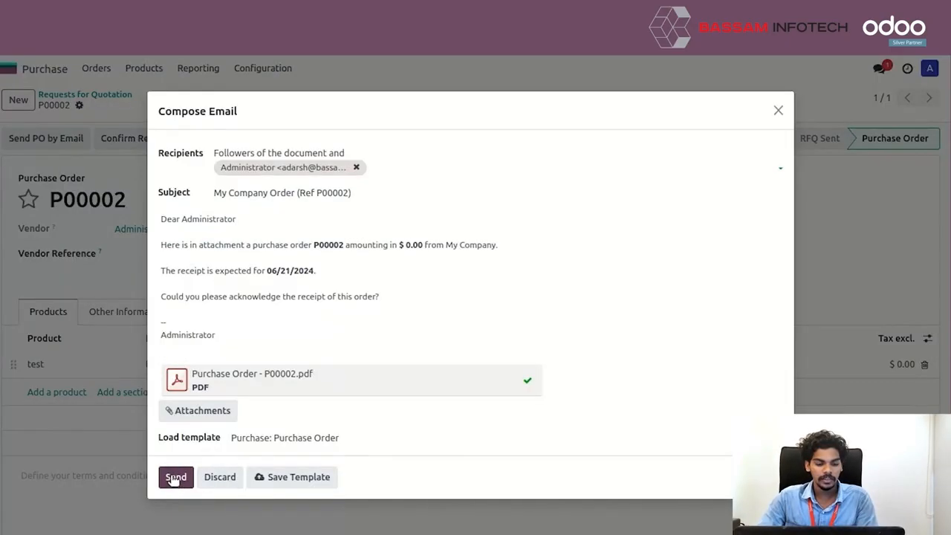
left_click(174, 479)
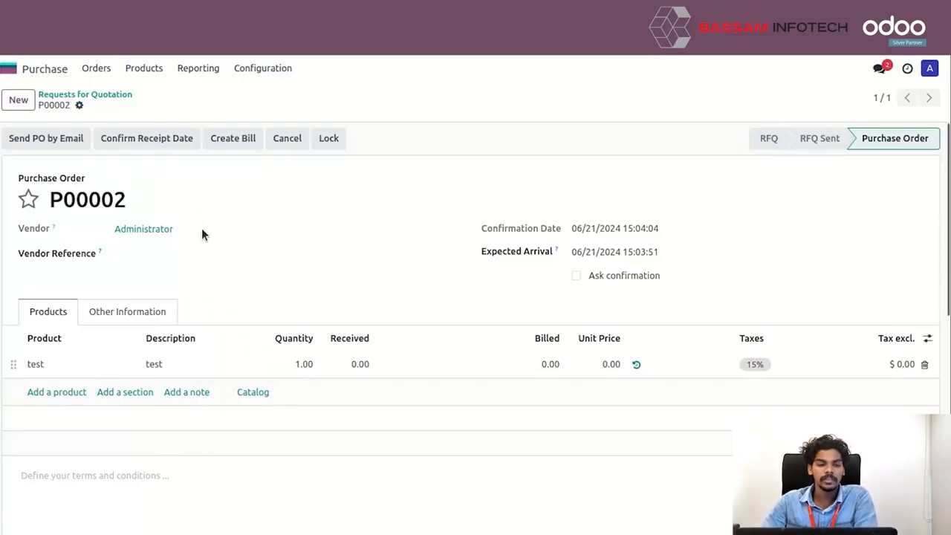
key("ctrl+Tab")
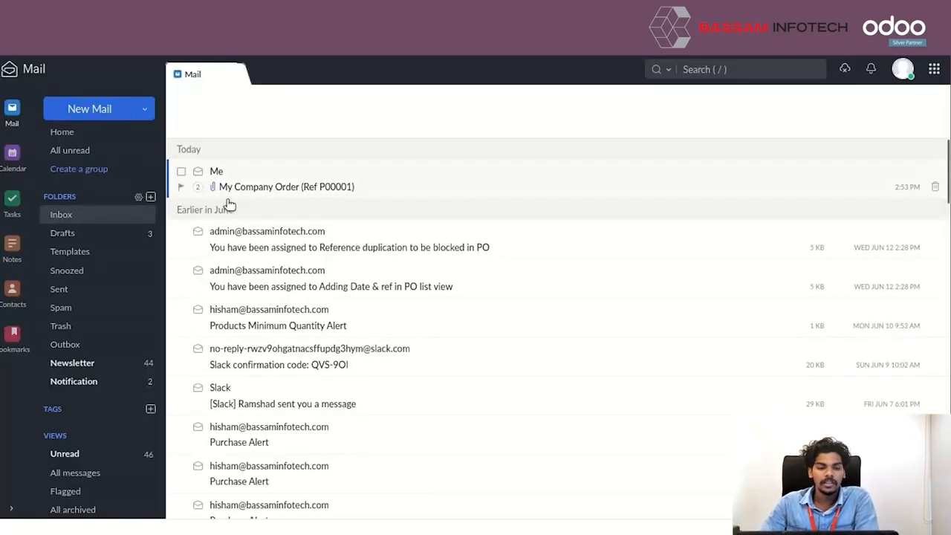
- Open the Ref P00001 order email in Zoho Mail, confirm it in the portal, then return to the backend order
left_click(301, 190)
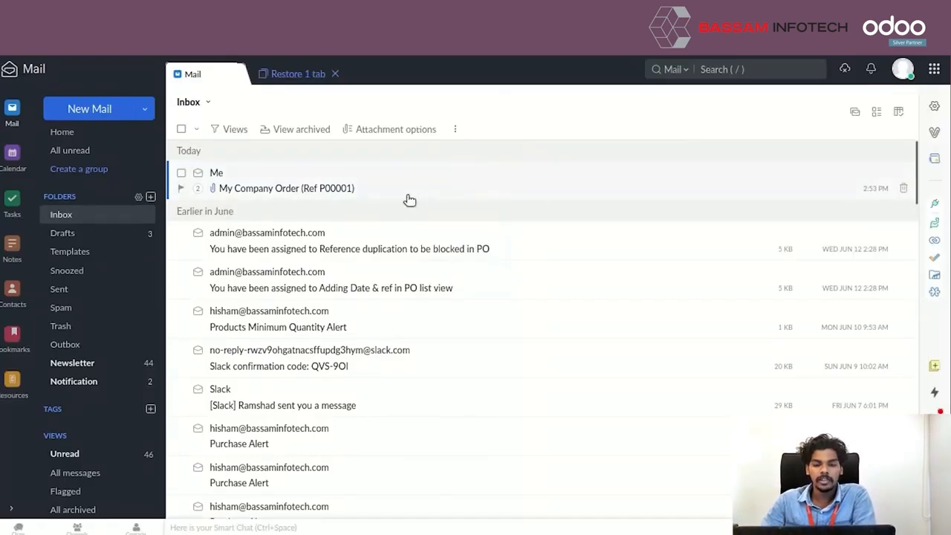
left_click(336, 188)
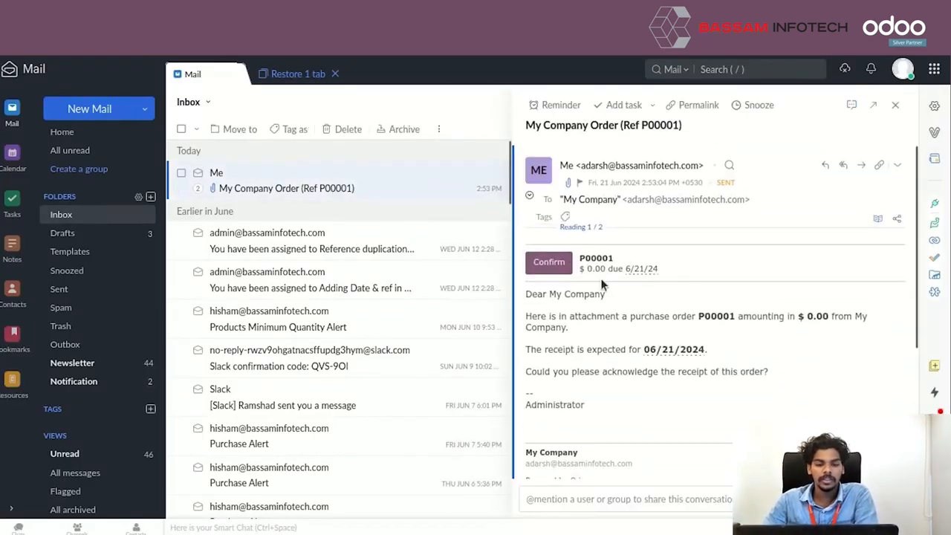
left_click(553, 267)
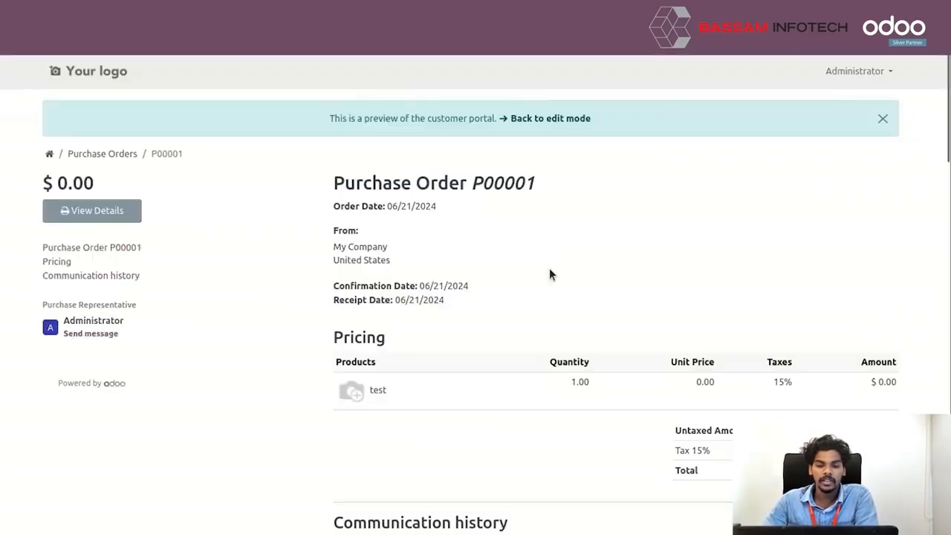
left_click(573, 124)
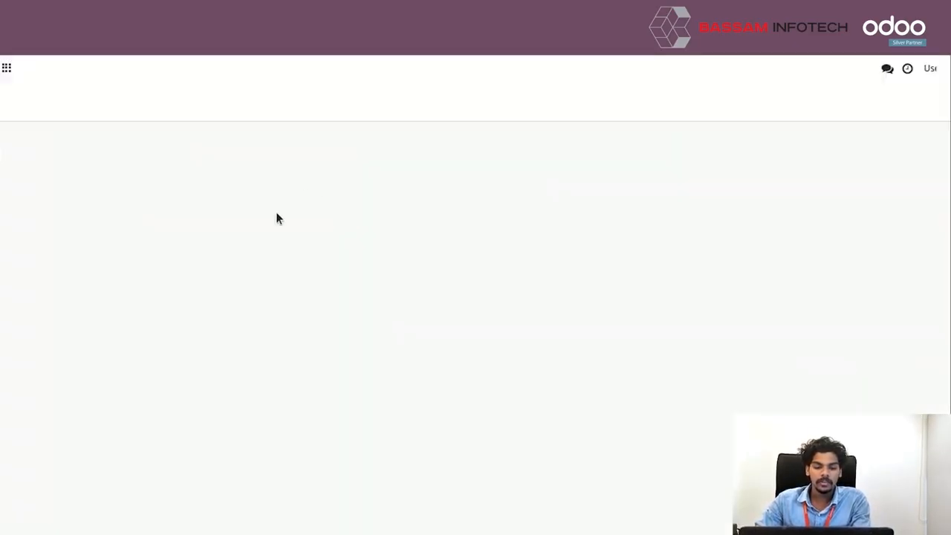